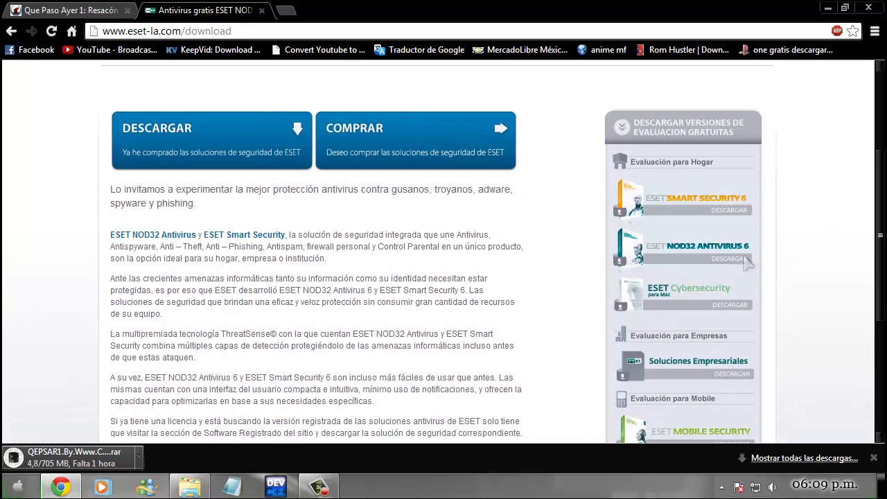
- Open the ESET NOD32 Antivirus 6 free trial page and look over the email and full name fields of its download form
left_click_drag(880, 232, 870, 202)
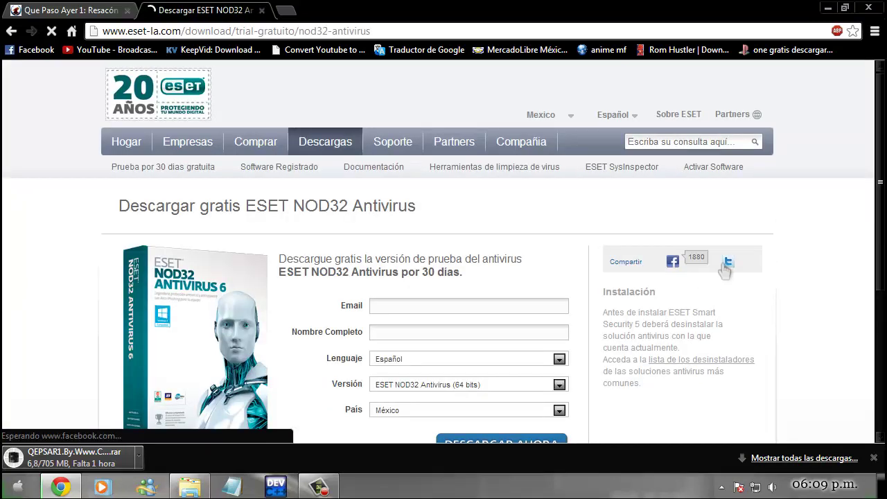
left_click(415, 306)
scroll(415, 306, "down", 3)
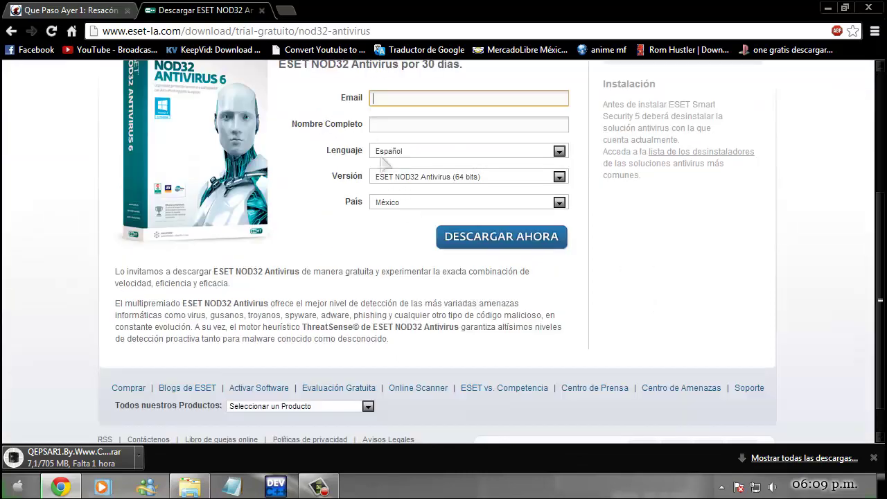
left_click(386, 124)
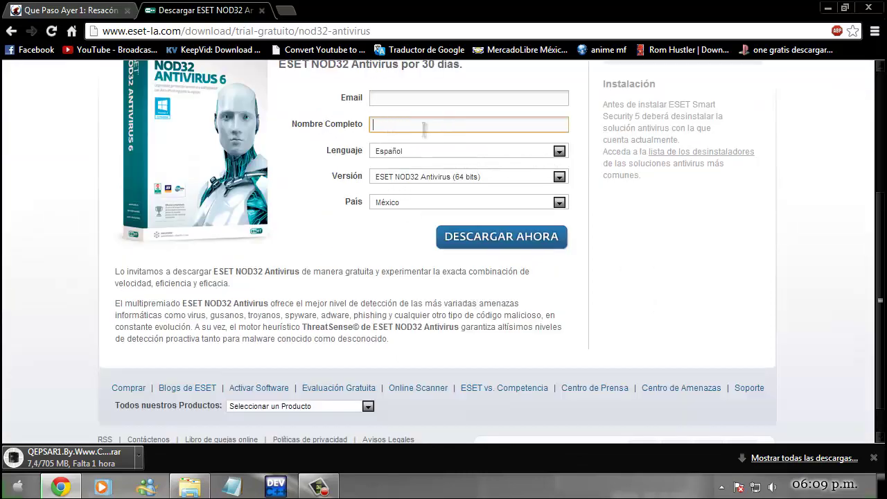
- Choose Español as the language and ESET NOD32 Antivirus (64 bits) as the version in the download form
left_click(563, 153)
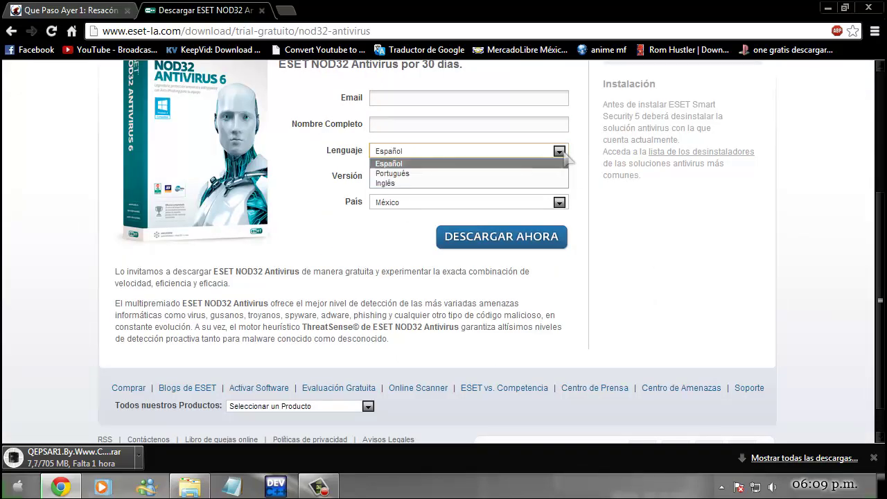
left_click(567, 155)
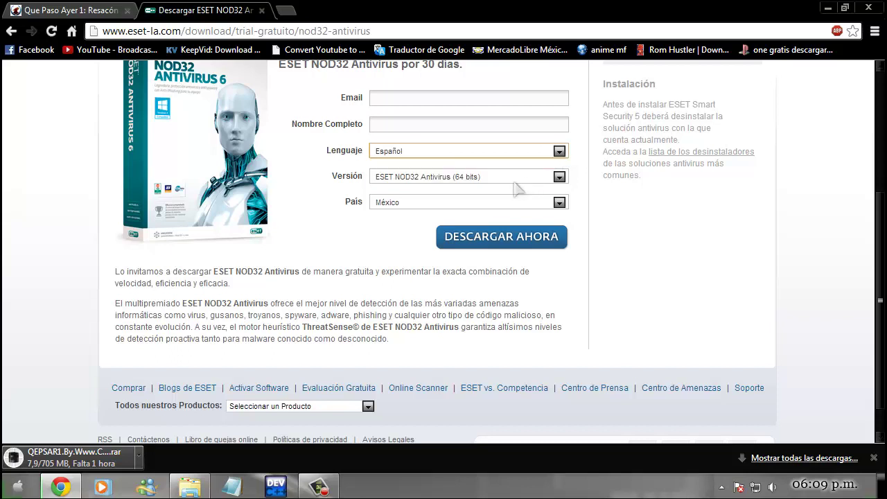
left_click(563, 178)
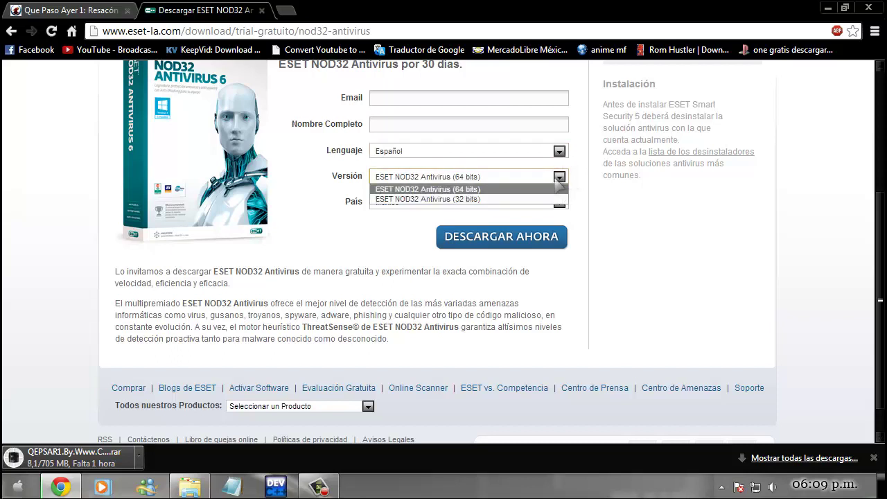
left_click(477, 192)
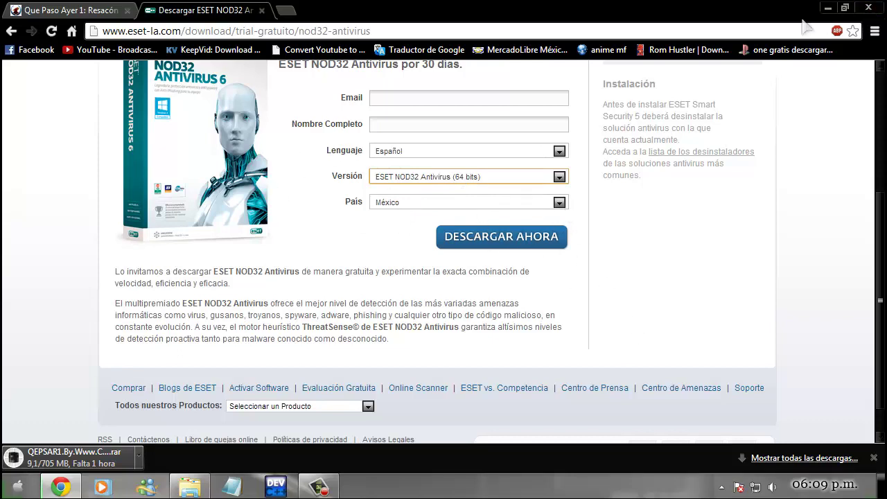
- Switch to the Downloads folder, run the eav_nt64_esl.msi installer and minimize the folder window
key("alt+Tab")
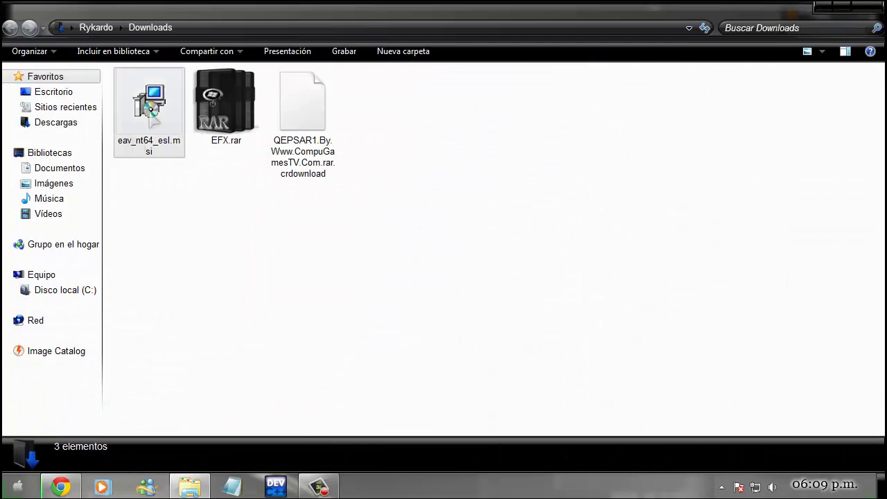
left_click(150, 116)
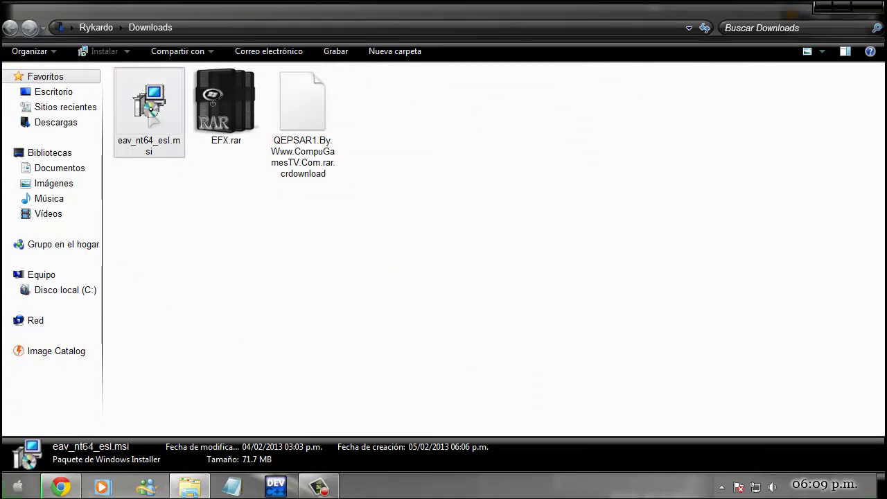
double_click(151, 110)
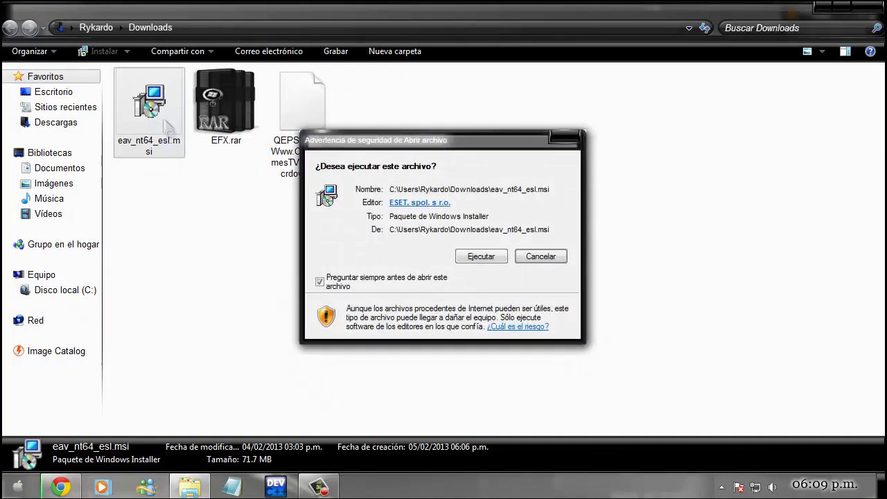
left_click(481, 257)
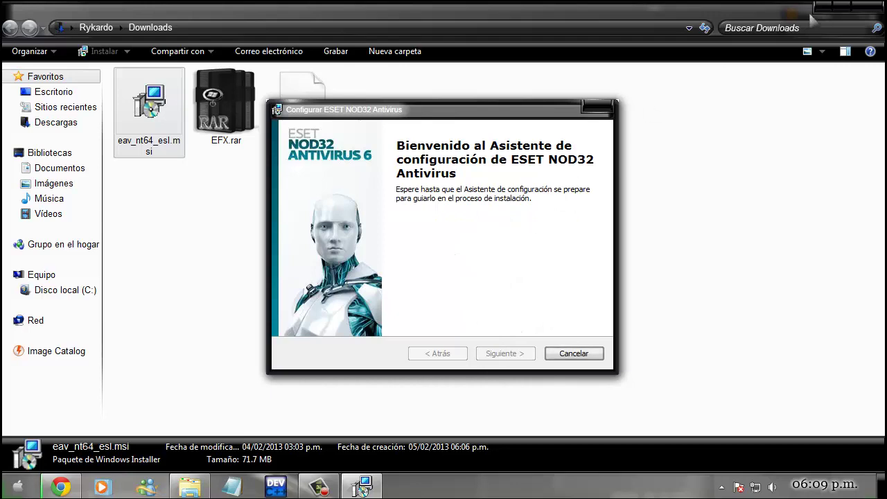
left_click(823, 9)
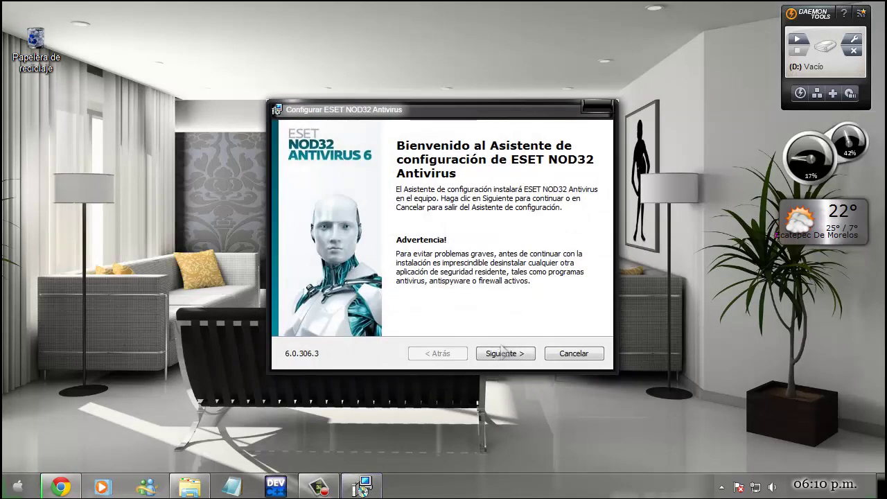
- Start the ESET NOD32 Antivirus setup wizard and accept the end-user licence agreement
left_click(502, 354)
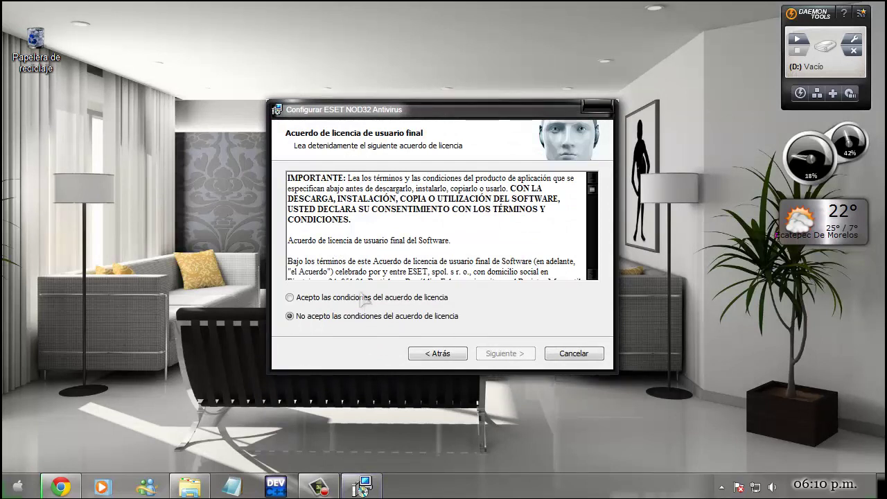
left_click(359, 297)
left_click(503, 355)
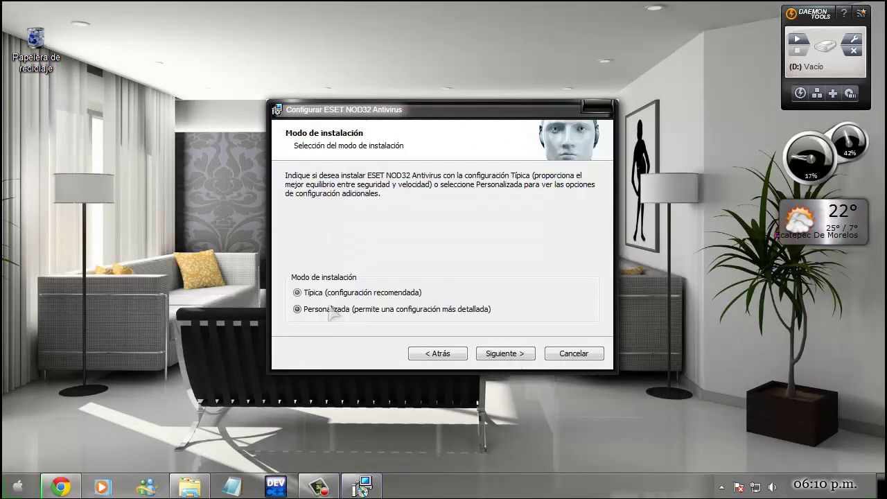
- Select the Personalizada installation mode and keep the default Internet connection and automatic update settings
left_click(331, 311)
left_click(496, 357)
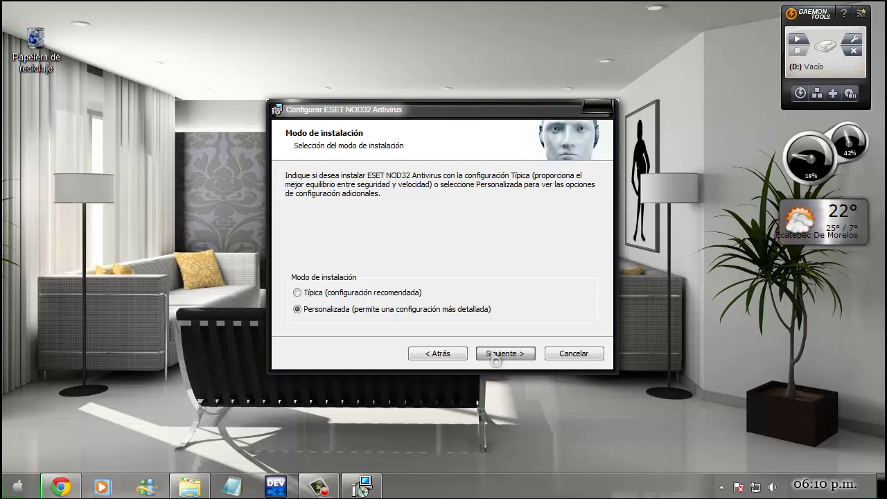
left_click(517, 356)
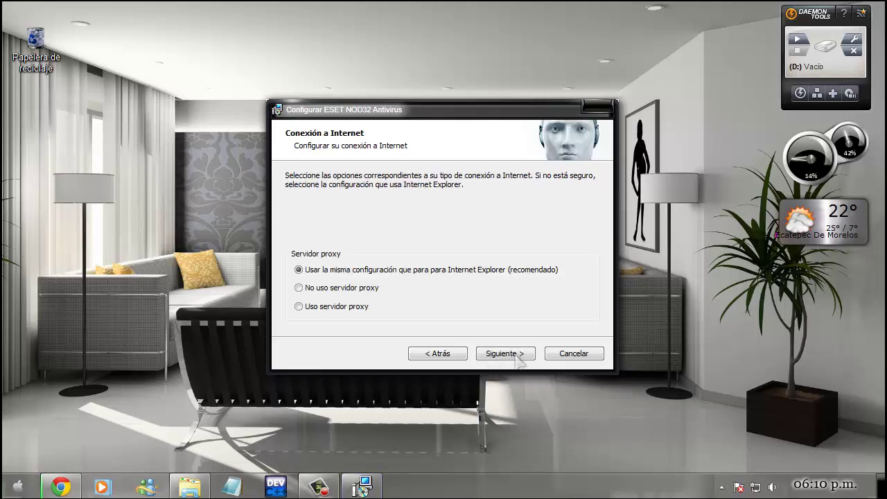
left_click(518, 356)
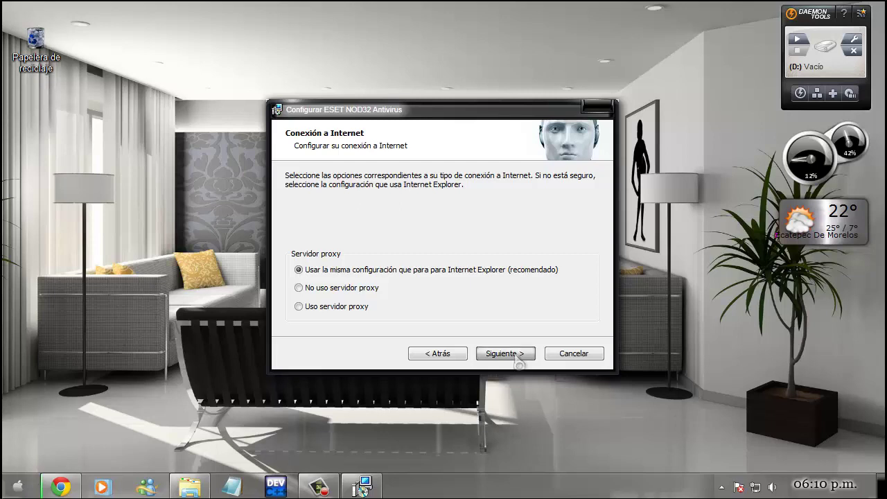
left_click(516, 357)
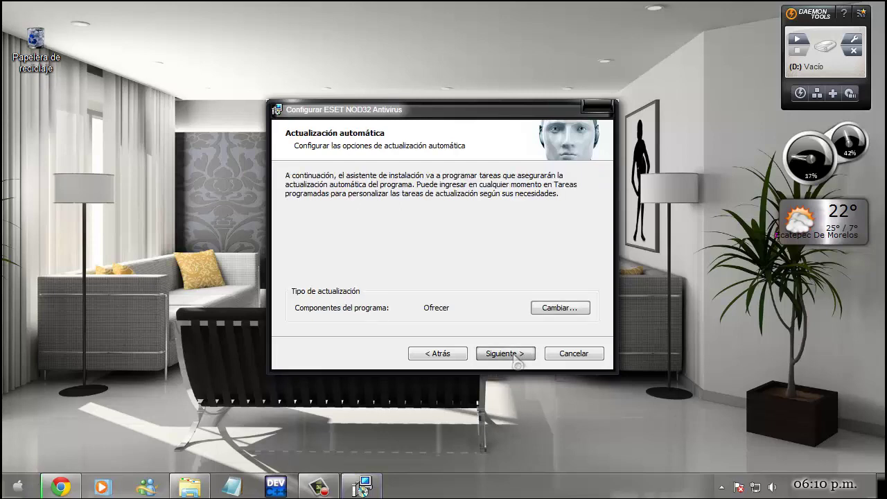
left_click(512, 356)
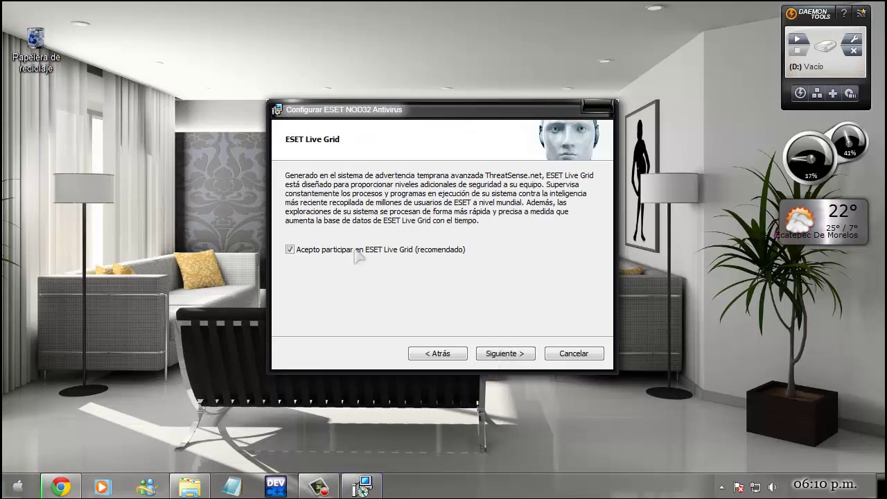
- Opt out of ESET Live Grid and enable the detection of potentially unwanted applications
left_click(337, 251)
left_click(492, 352)
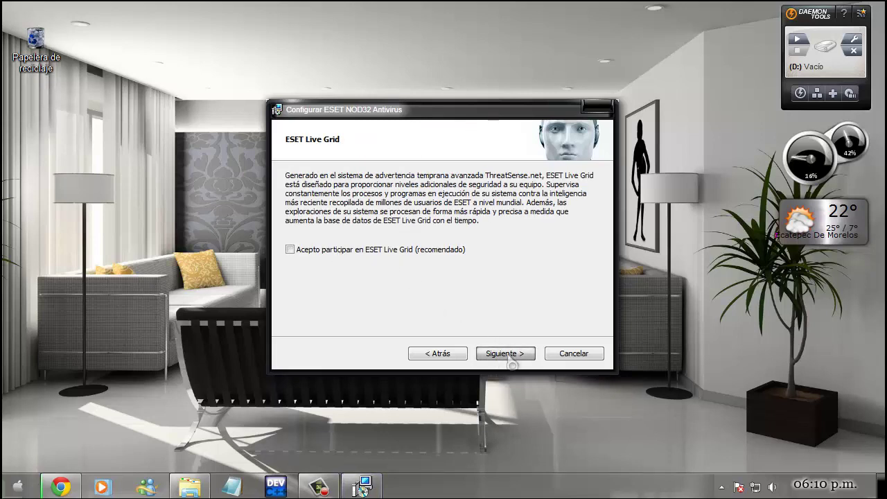
left_click(416, 242)
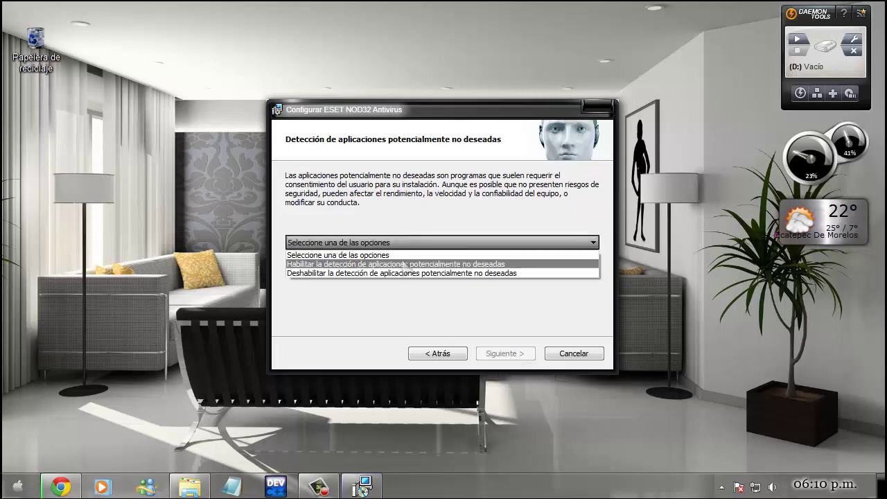
left_click(402, 265)
left_click(515, 357)
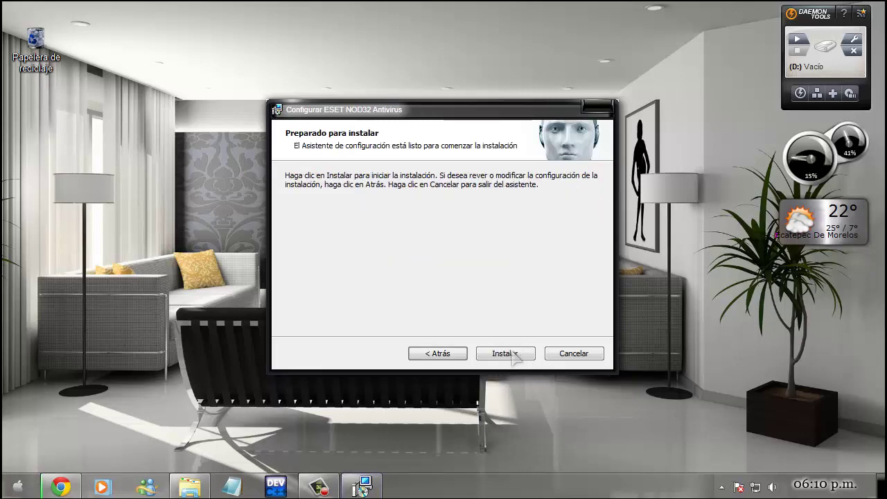
- Install ESET NOD32 Antivirus with the chosen settings and finish the setup wizard
left_click(506, 354)
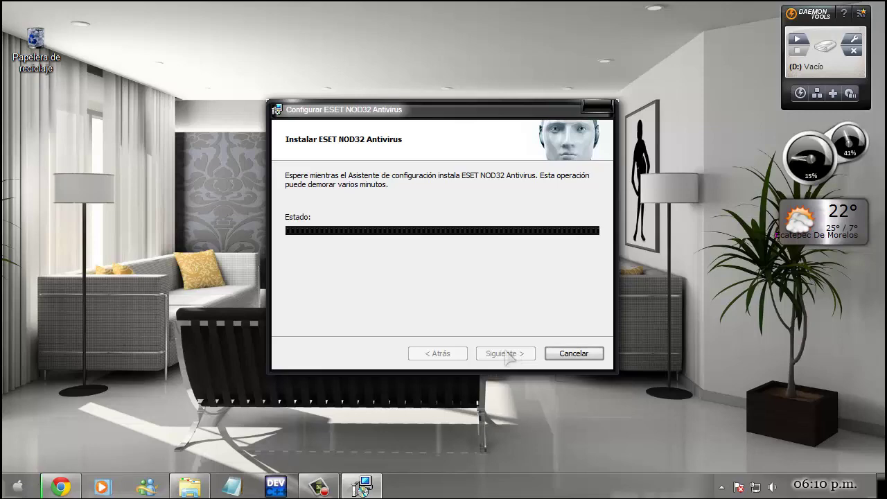
left_click(318, 487)
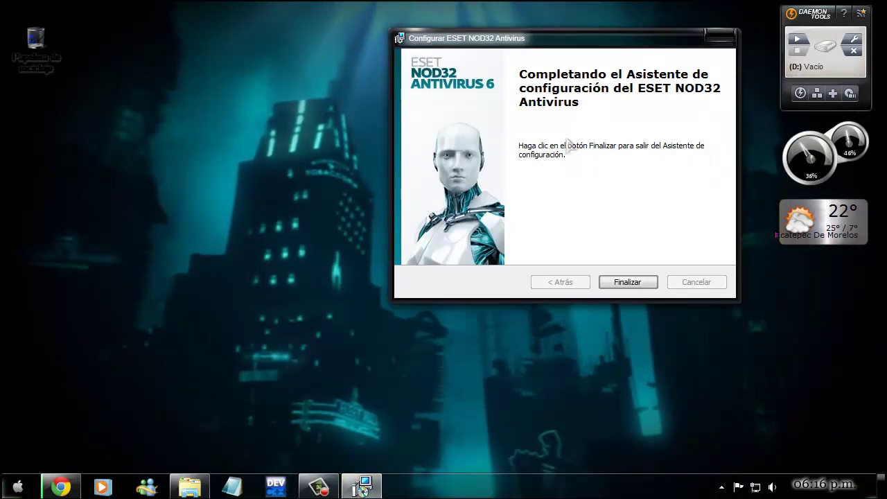
left_click(628, 282)
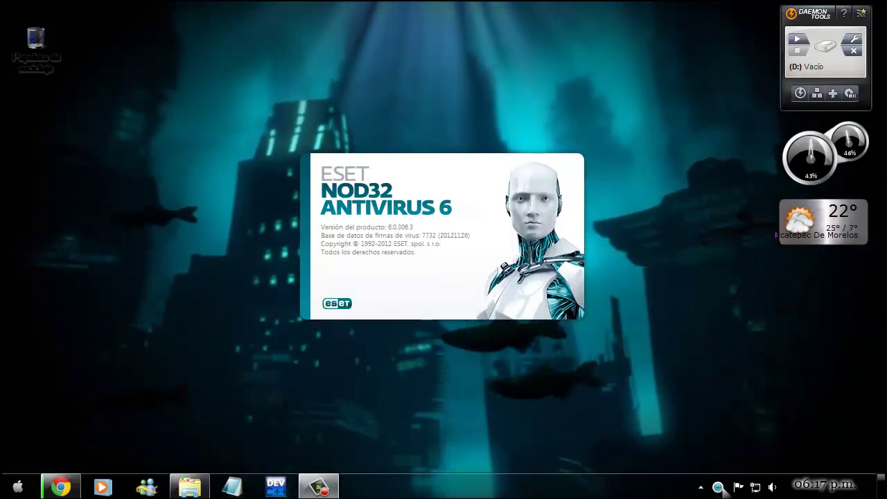
- Open ESET NOD32 Antivirus from the notification area, check the product activation under Ayuda y soporte, and minimize it
left_click(701, 487)
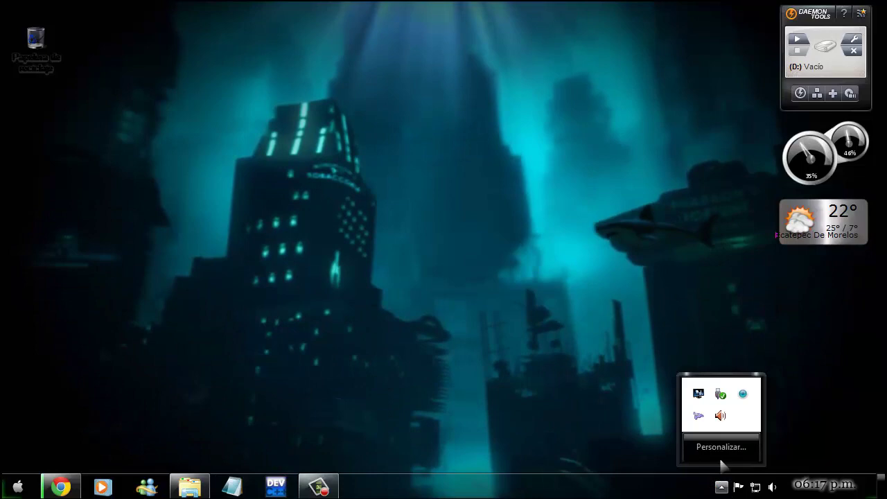
left_click(743, 395)
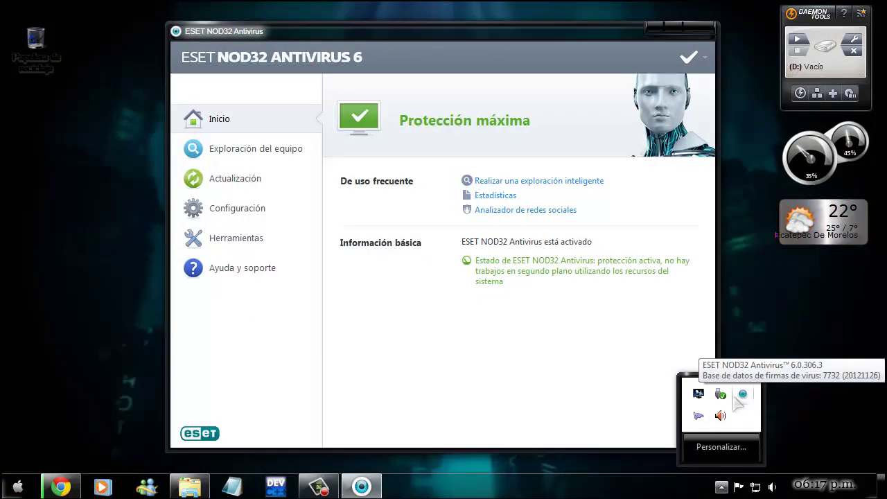
left_click(670, 32)
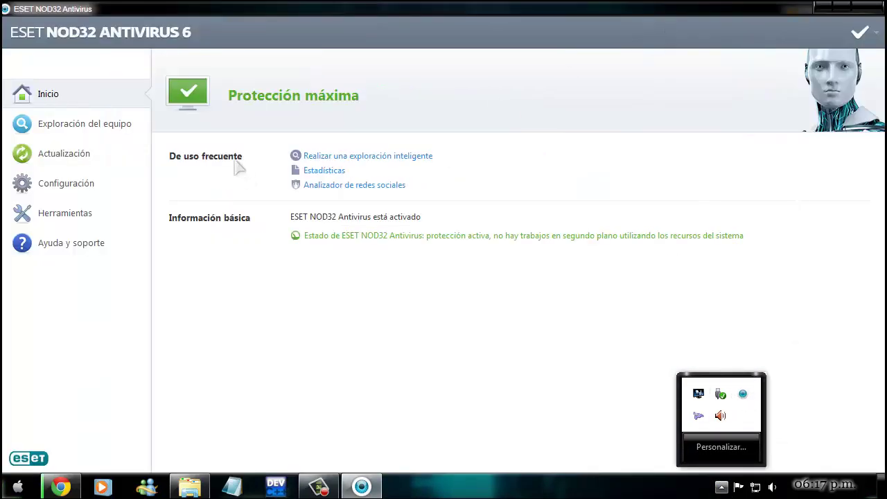
left_click(77, 243)
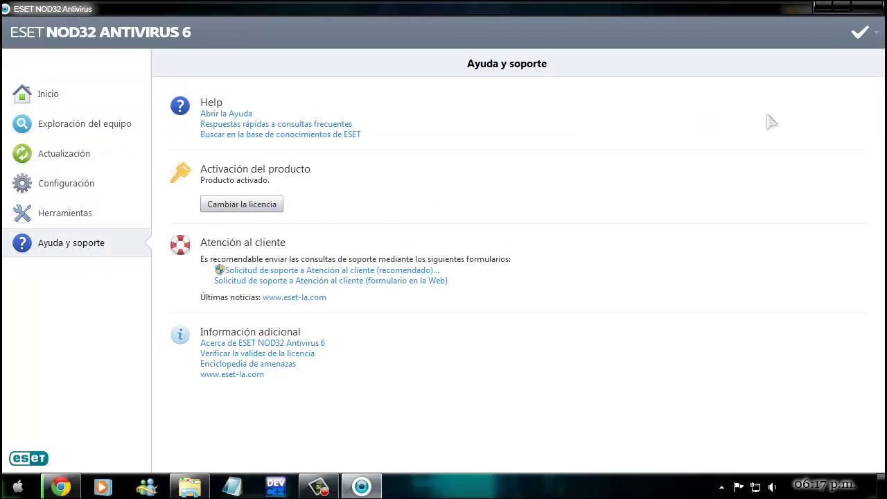
left_click(824, 10)
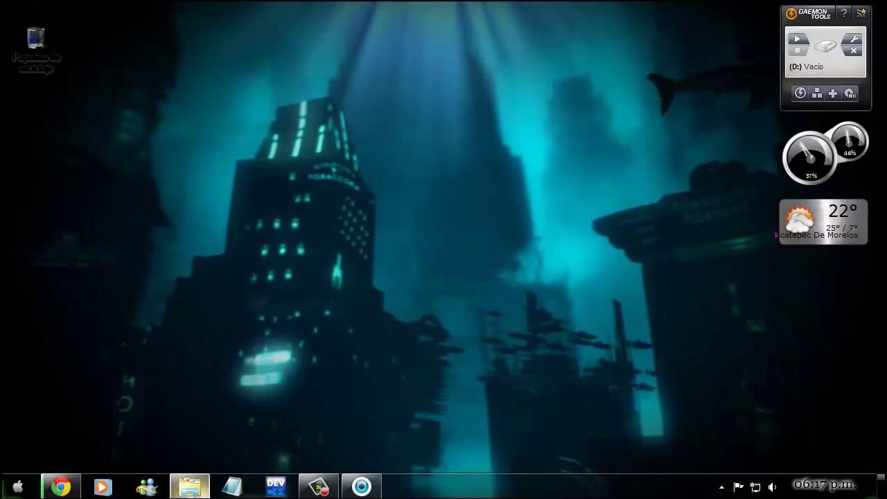
- Switch to the Downloads folder in the file explorer and extract EFX.rar into that same folder
mouse_move(190, 486)
left_click(212, 426)
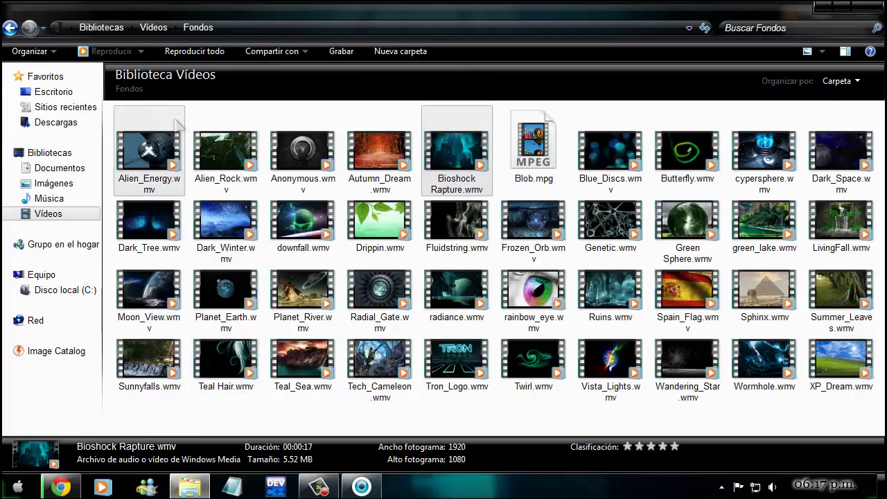
left_click(55, 123)
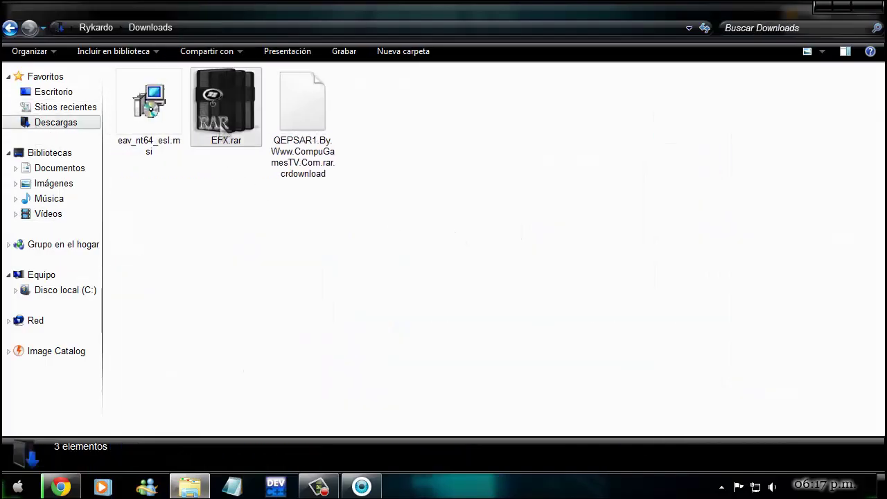
left_click(228, 119)
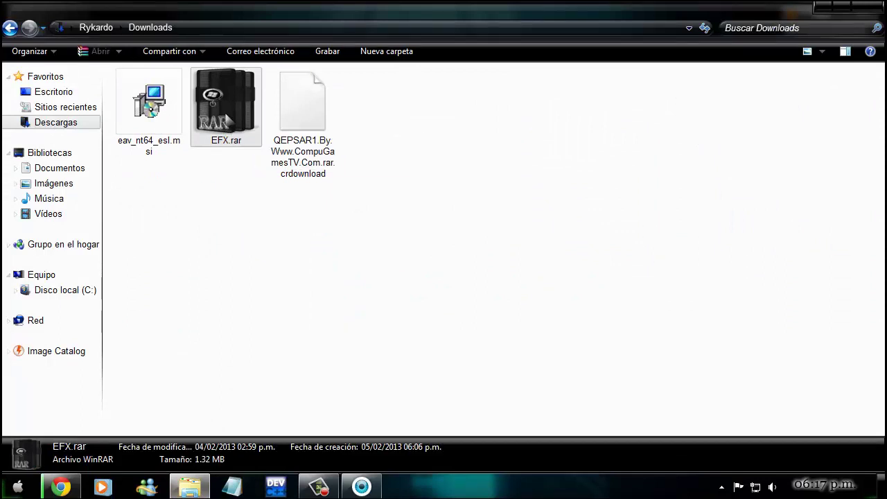
right_click(227, 119)
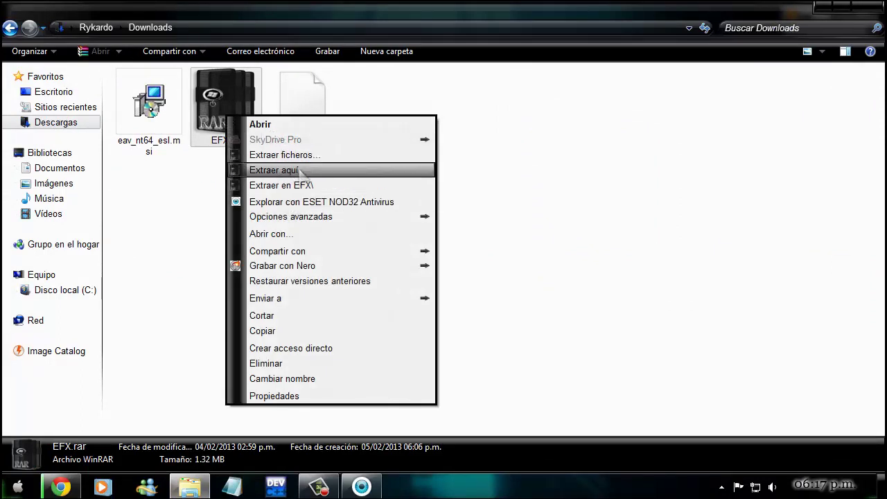
left_click(274, 171)
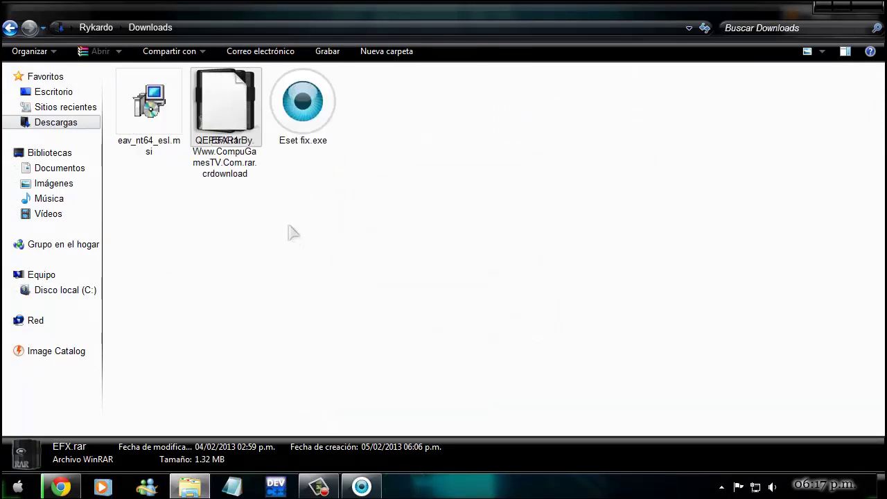
left_click(302, 123)
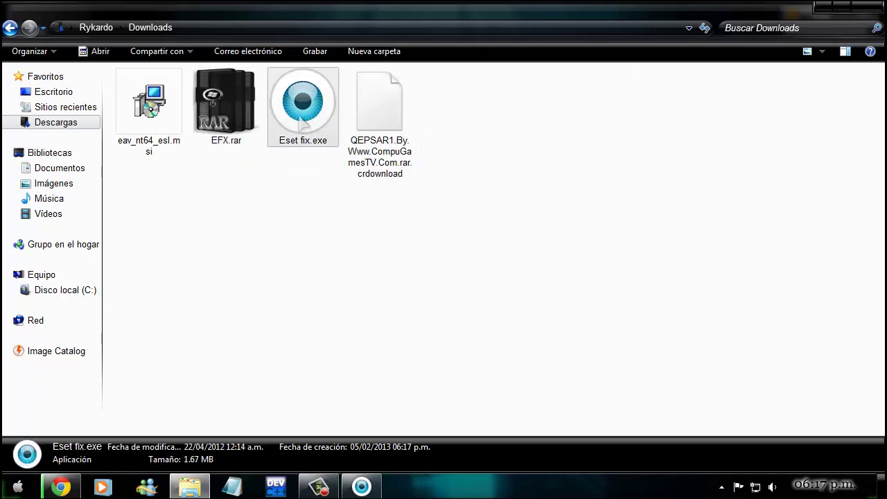
right_click(303, 122)
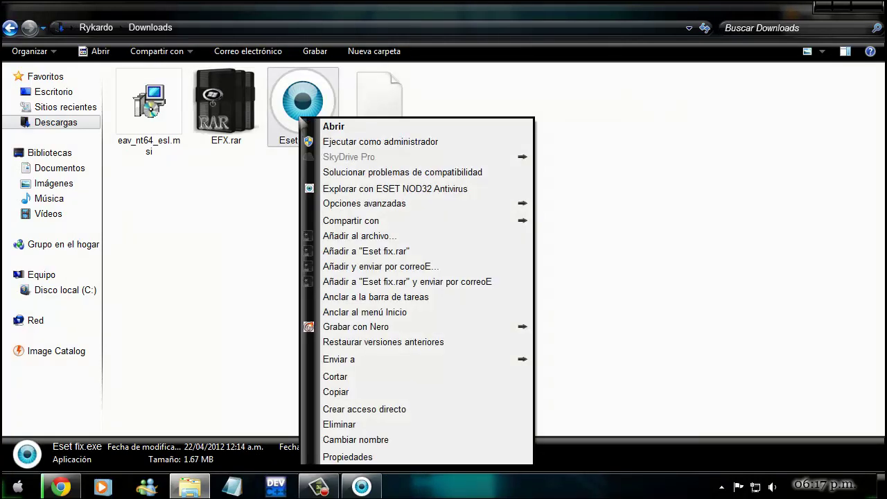
left_click(328, 148)
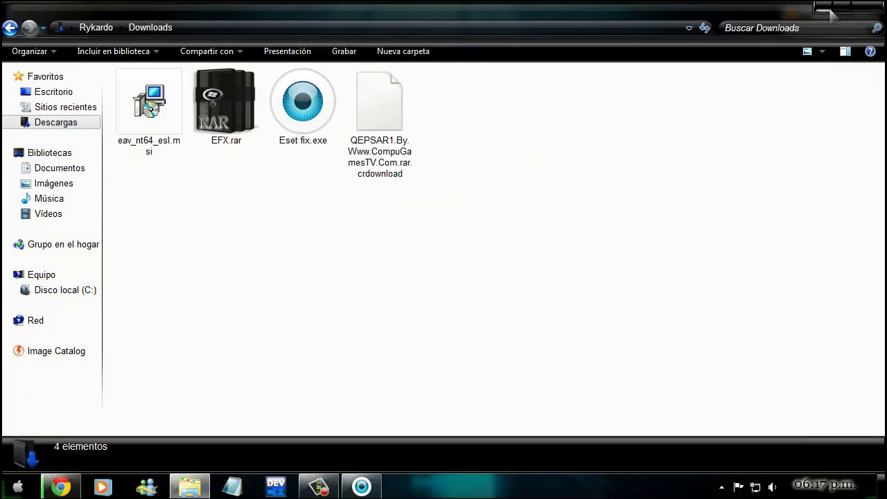
- Minimize the Downloads folder, restore ESET NOD32 Antivirus and open its Configuración avanzada
left_click(825, 6)
mouse_move(319, 487)
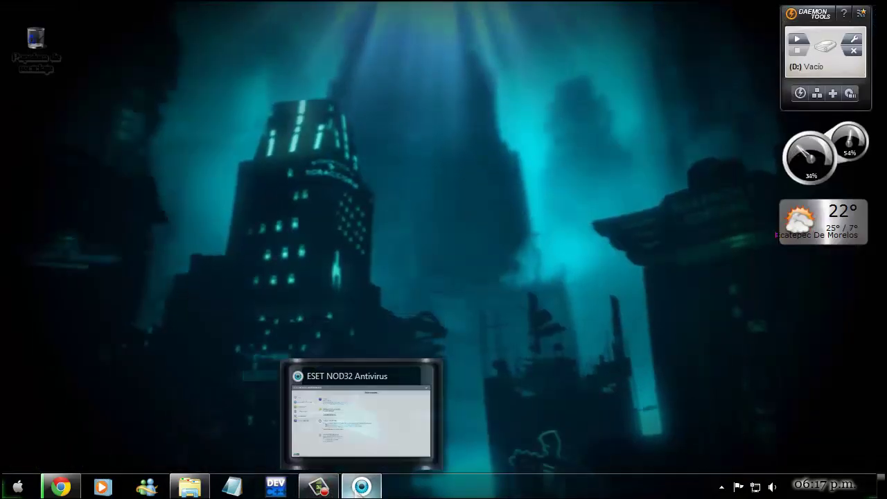
left_click(362, 400)
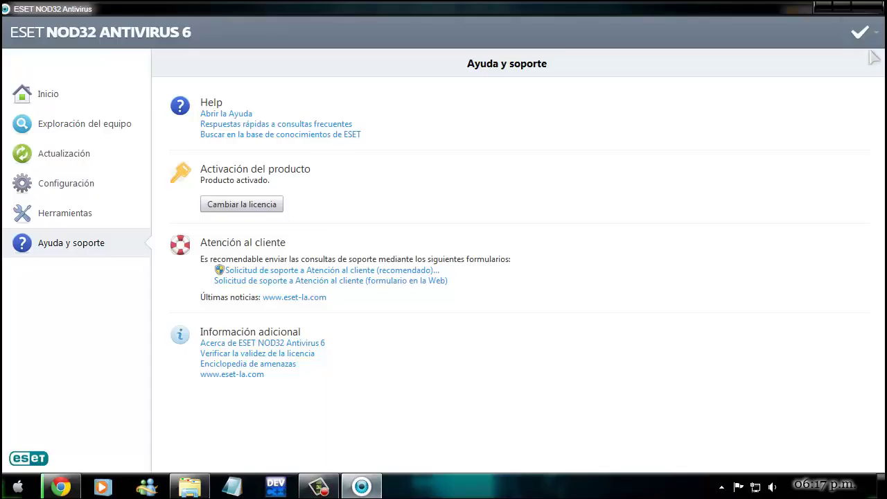
left_click(878, 34)
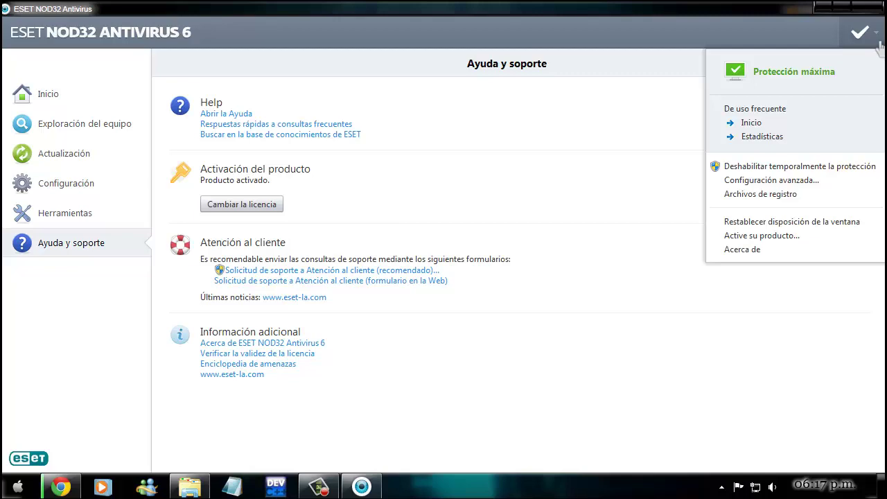
left_click(741, 181)
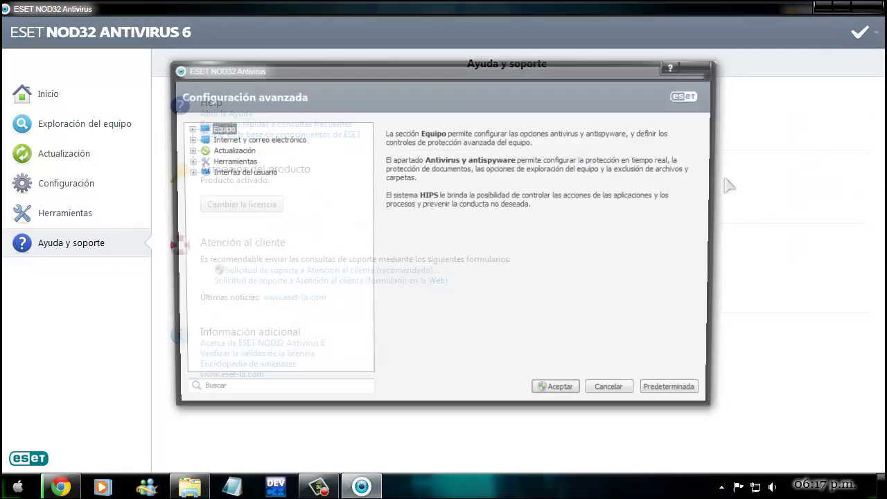
- Leave Autodefensa disabled in the HIPS settings under Equipo, accept the configuration and close the ESET window
left_click(186, 127)
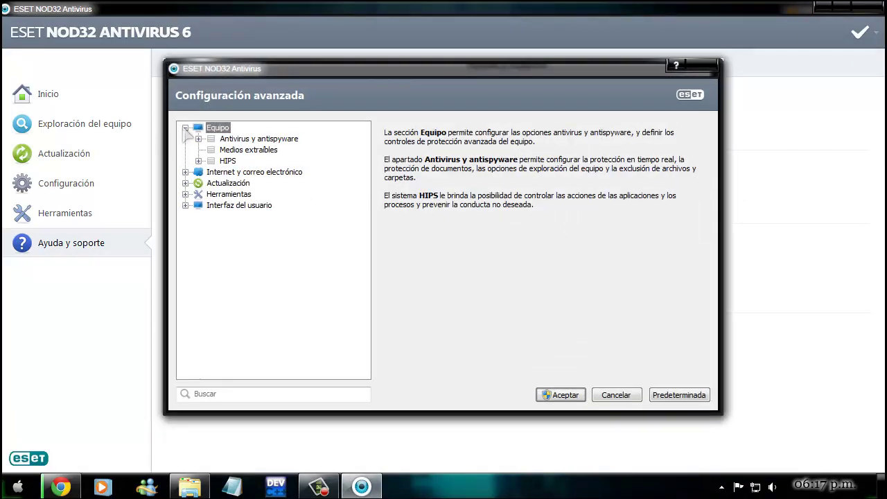
left_click(198, 161)
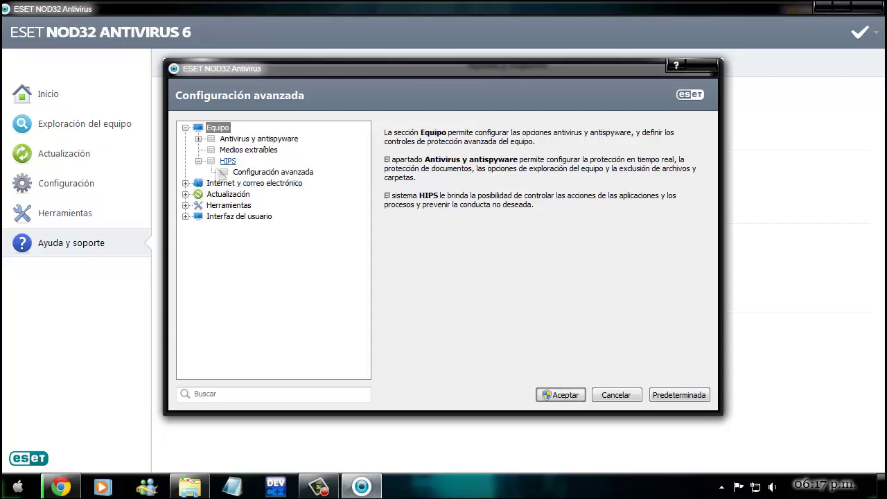
left_click(228, 163)
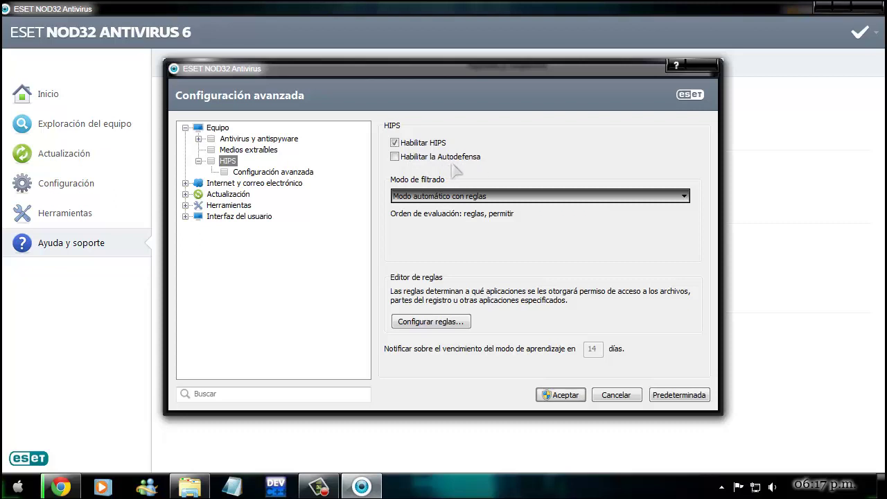
left_click(396, 157)
left_click(395, 157)
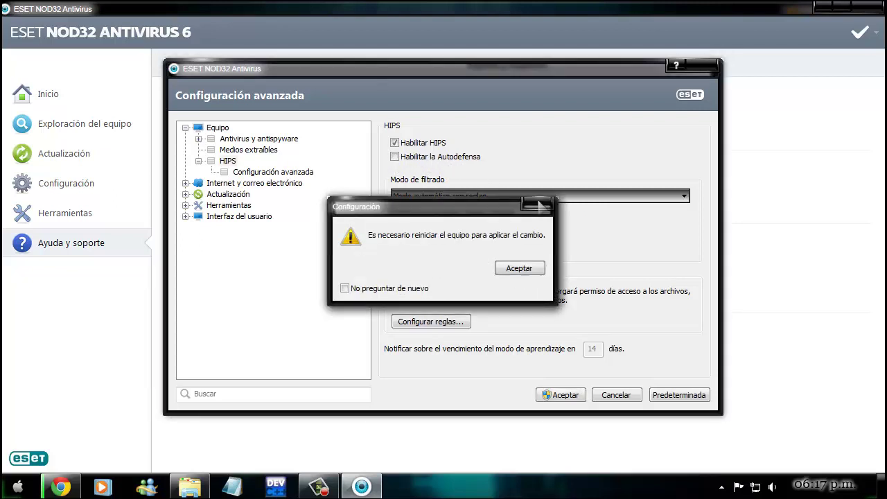
left_click(513, 268)
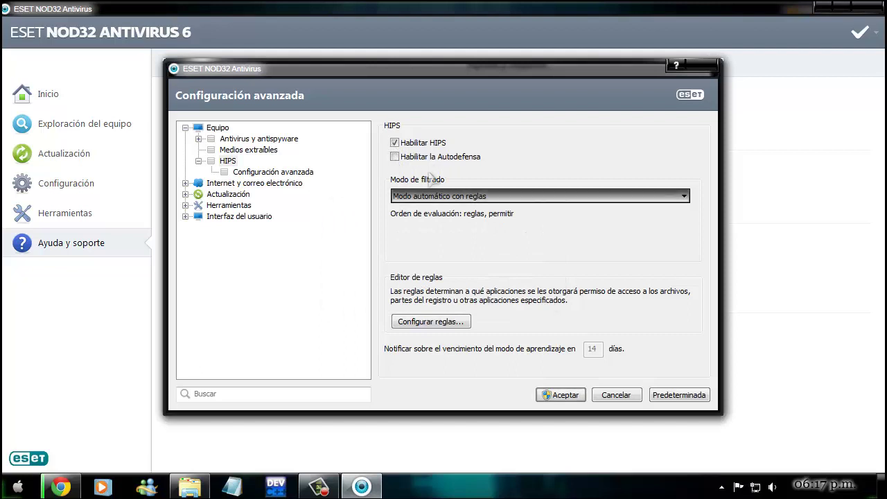
left_click(561, 394)
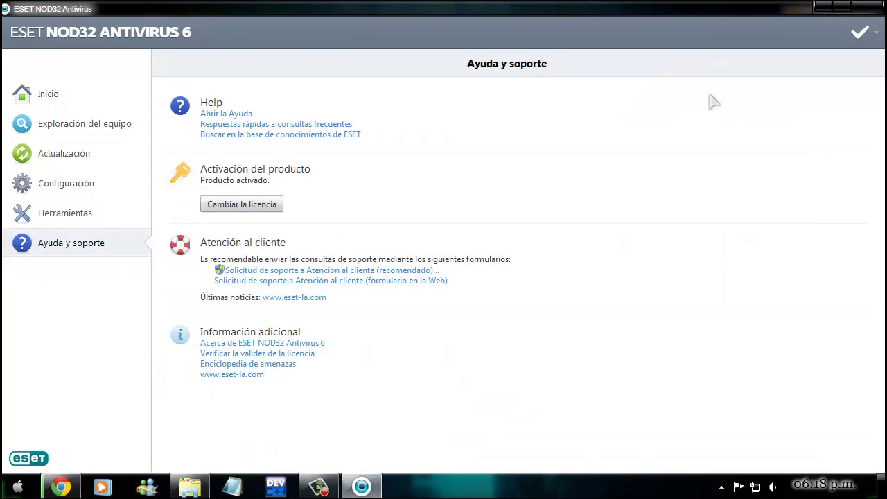
left_click(875, 11)
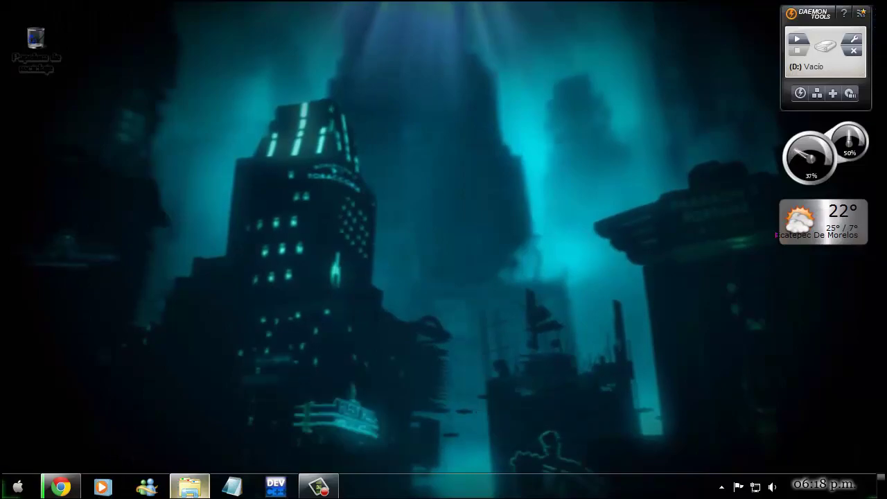
- Run Eset fix.exe from the Downloads folder as administrator and start the fix
mouse_move(189, 487)
left_click(193, 395)
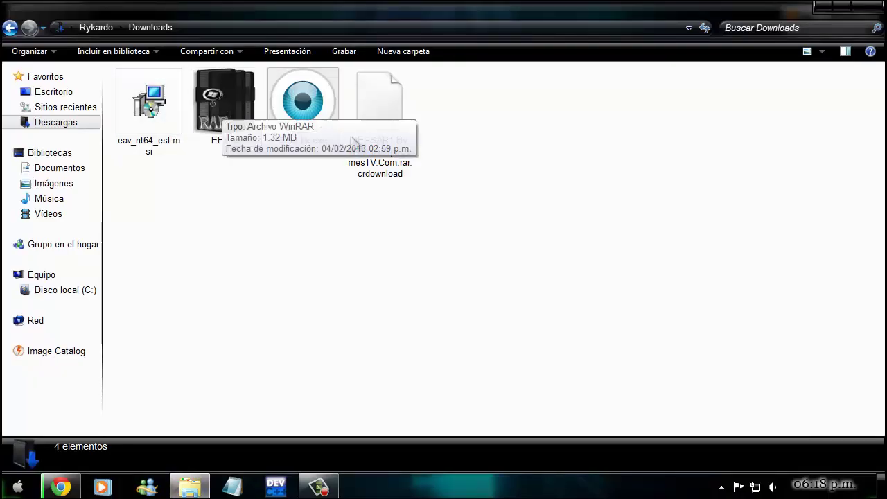
left_click(298, 110)
right_click(298, 110)
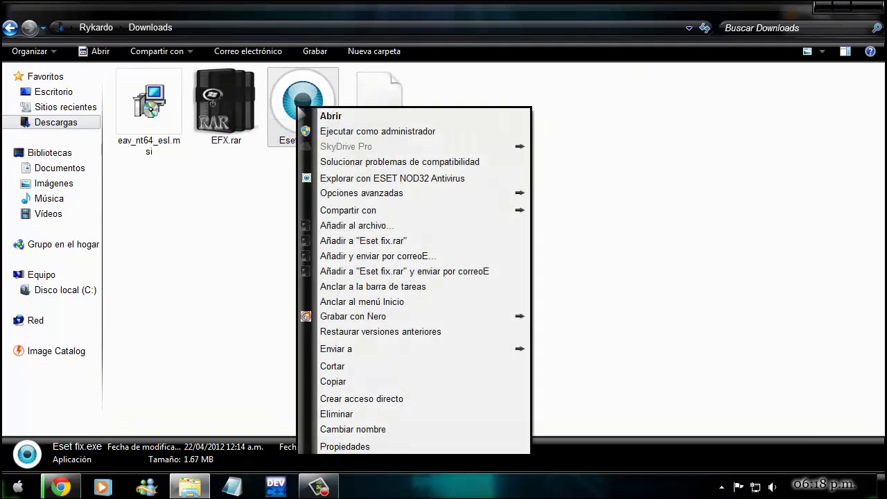
left_click(312, 131)
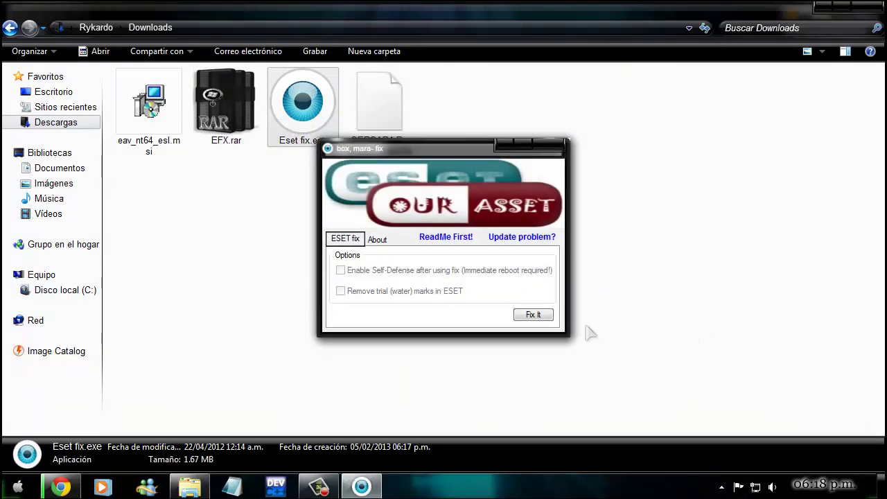
left_click(534, 316)
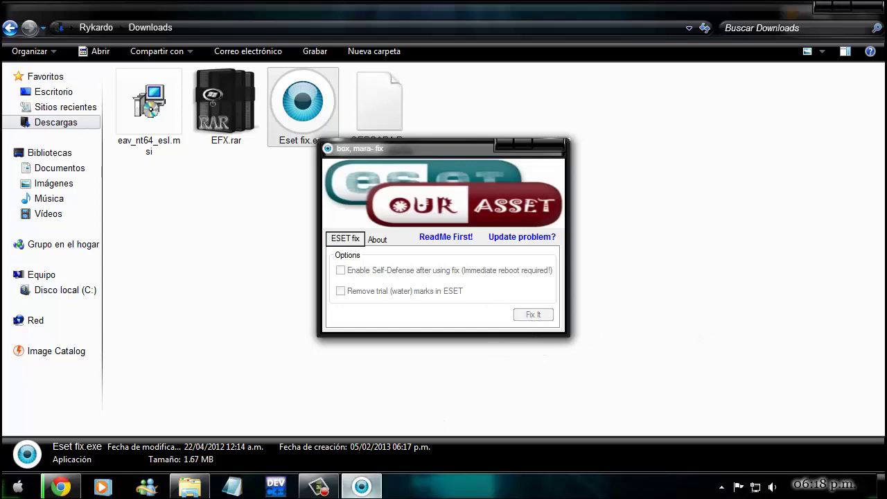
- Show the desktop and open ESET NOD32 Antivirus from the notification area
mouse_move(385, 485)
key("super+d")
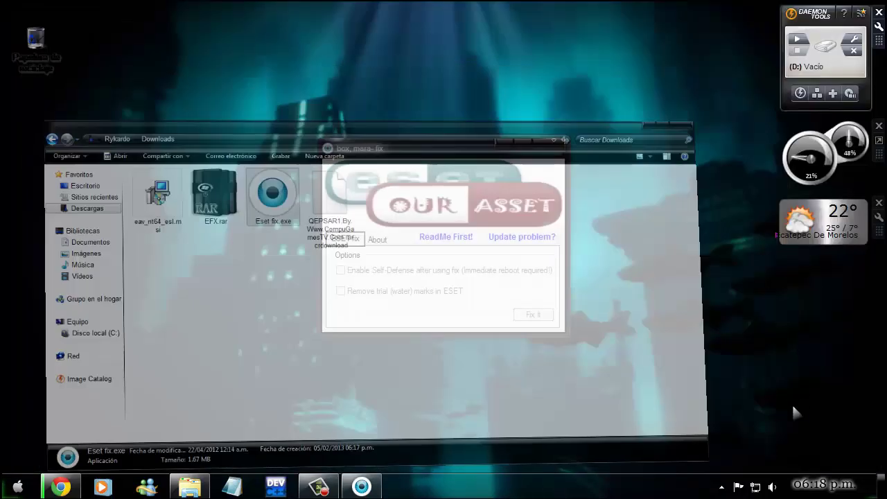
left_click(721, 487)
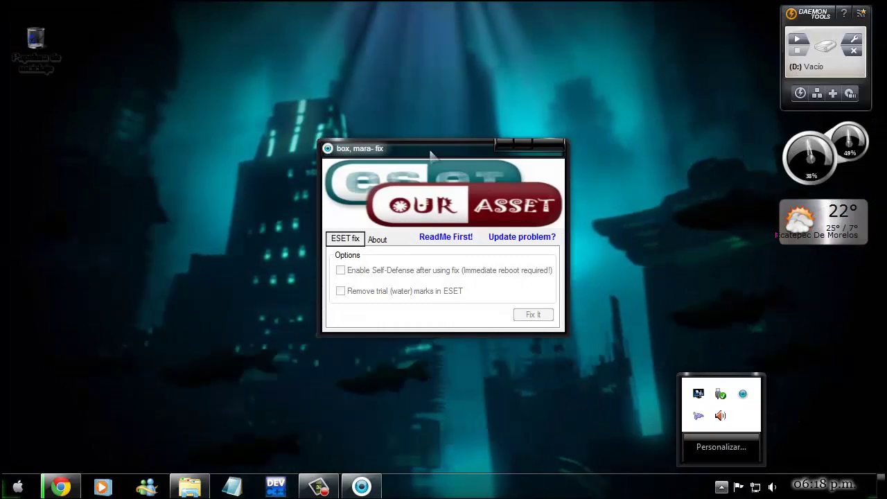
left_click(232, 156)
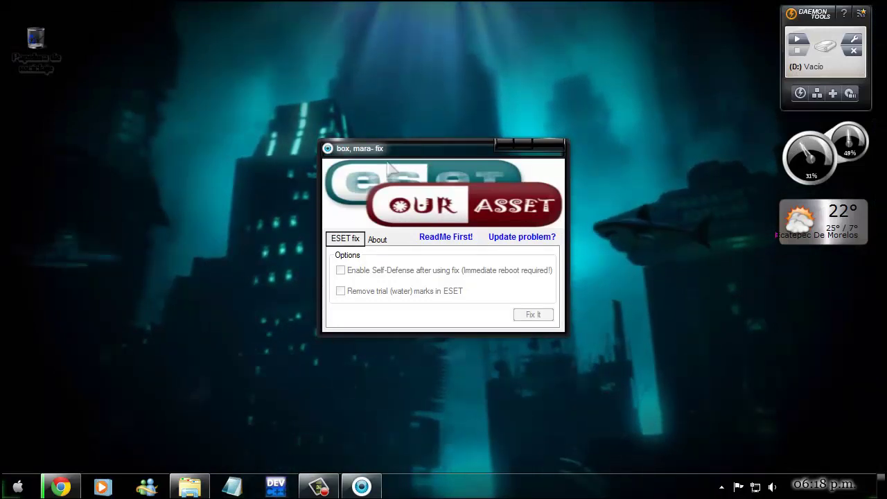
left_click(722, 487)
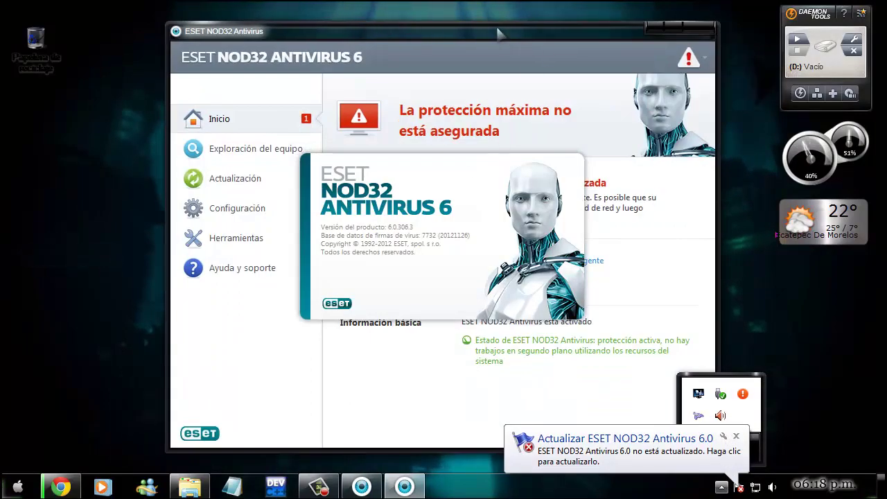
- Bring the box, mara- fix window forward and arrange it side by side with the ESET window
left_click_drag(659, 31, 768, 106)
left_click(328, 149)
key("Escape")
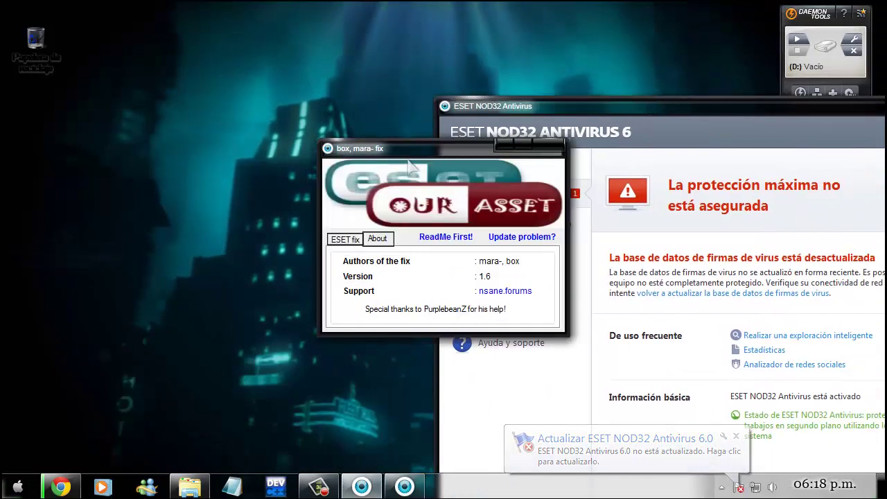
left_click_drag(410, 164, 228, 174)
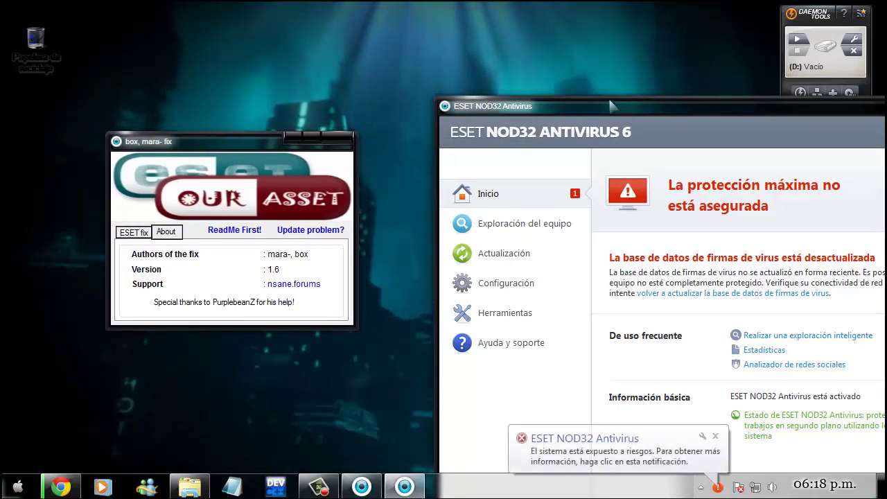
left_click_drag(611, 104, 536, 12)
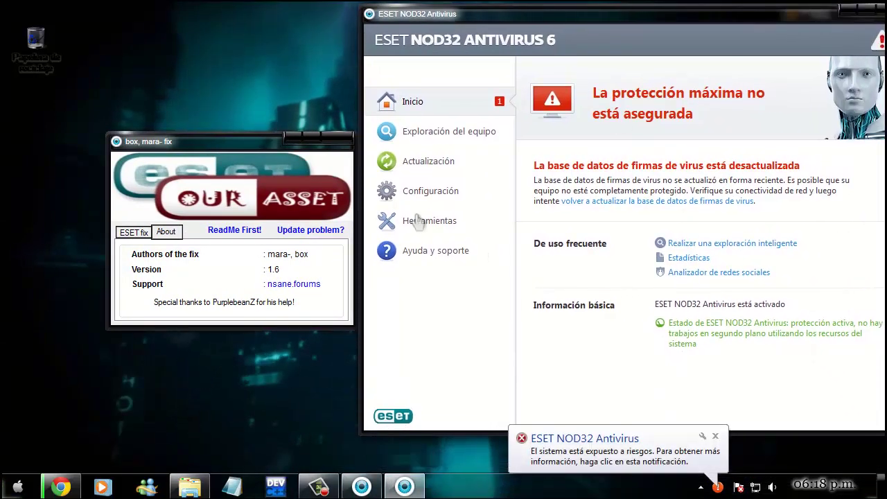
- Check the product activation under Ayuda y soporte and update the virus signature database from Inicio
left_click(430, 251)
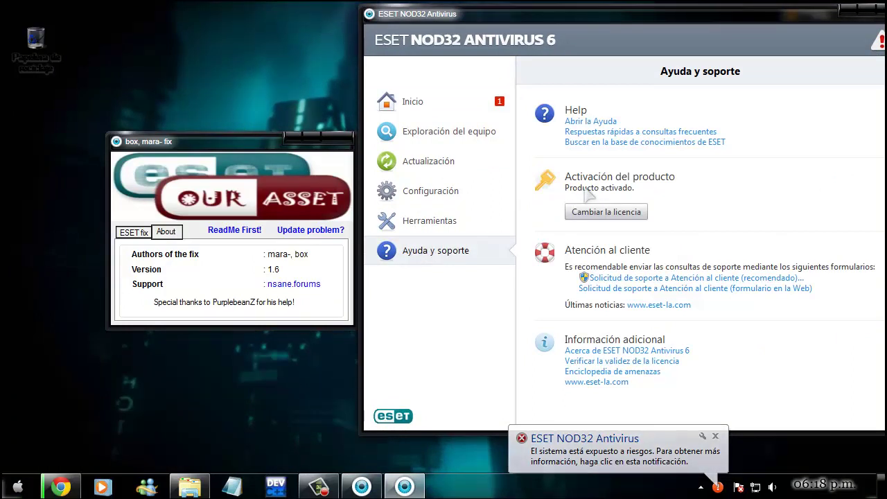
left_click(437, 104)
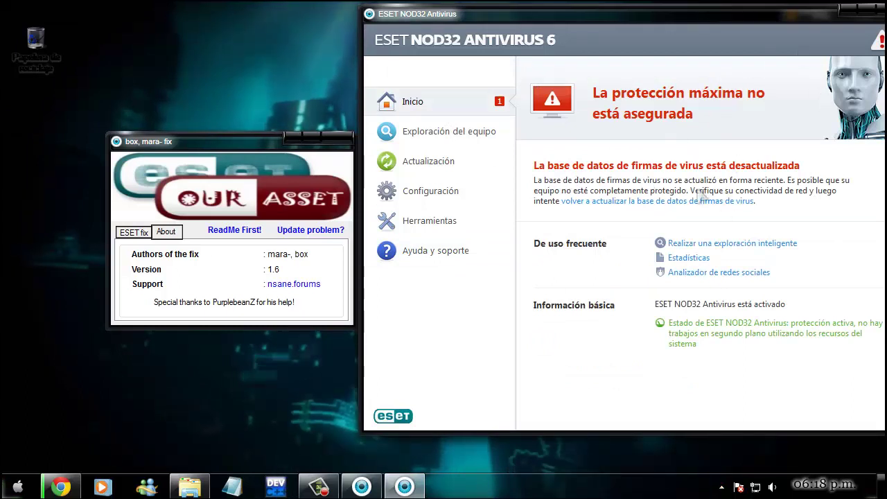
left_click(637, 208)
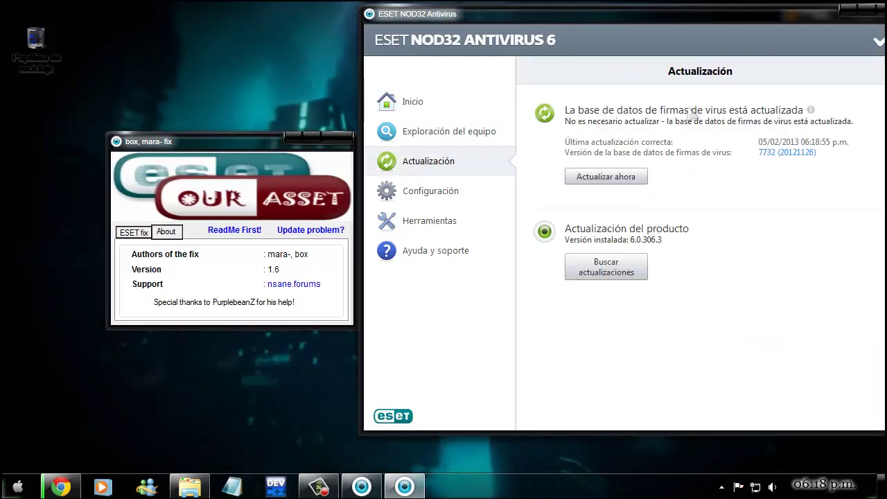
left_click(420, 101)
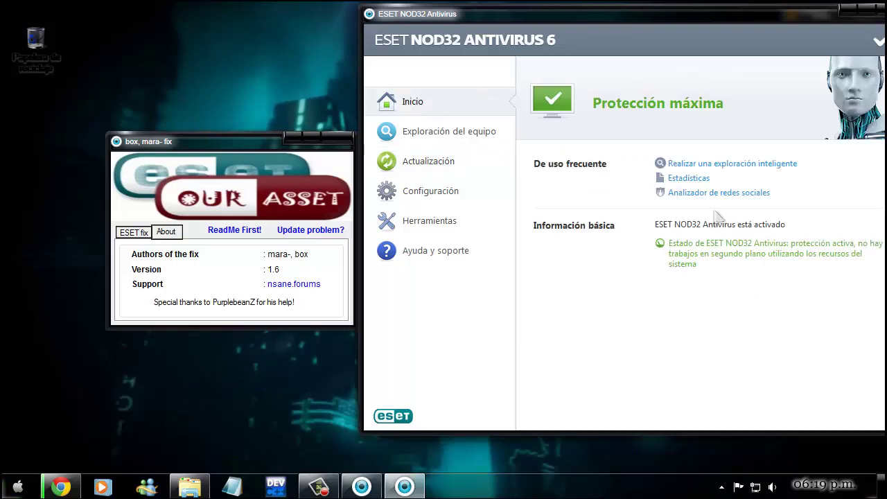
left_click_drag(346, 142, 299, 141)
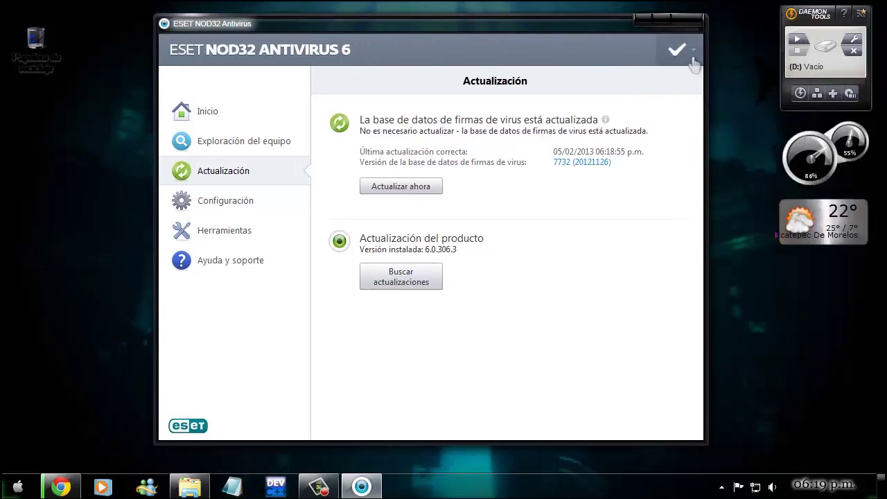
- Enable Autodefensa in the HIPS settings of Configuración avanzada and accept the configuration
left_click(693, 54)
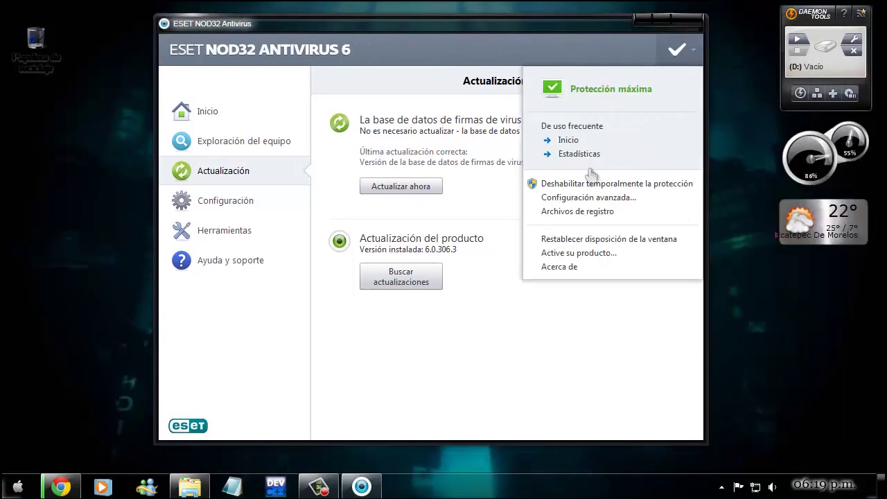
left_click(578, 199)
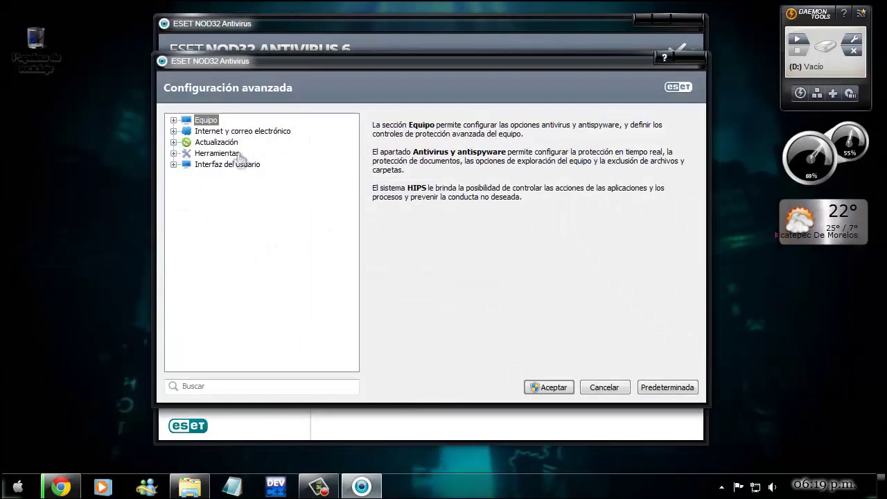
left_click(173, 121)
left_click(216, 152)
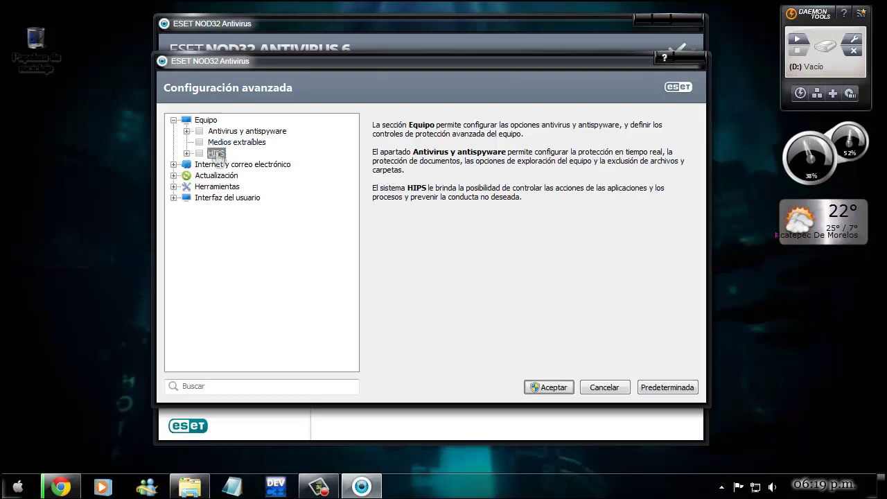
left_click(385, 150)
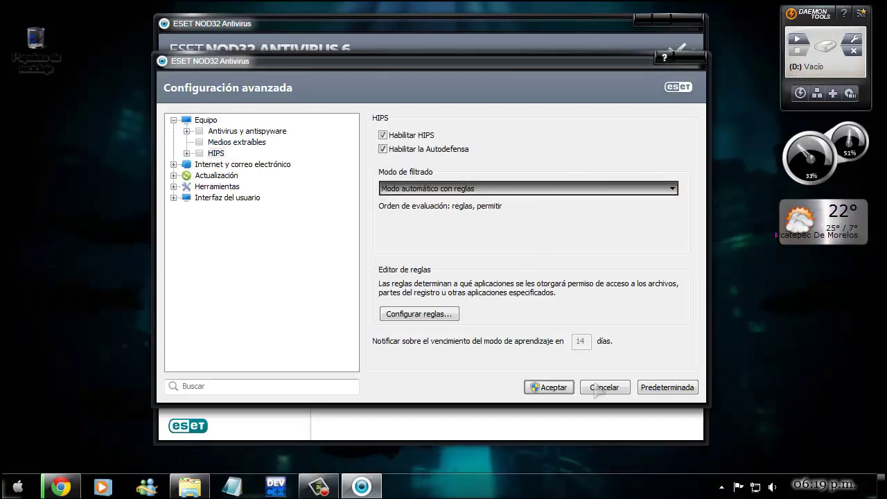
left_click(551, 387)
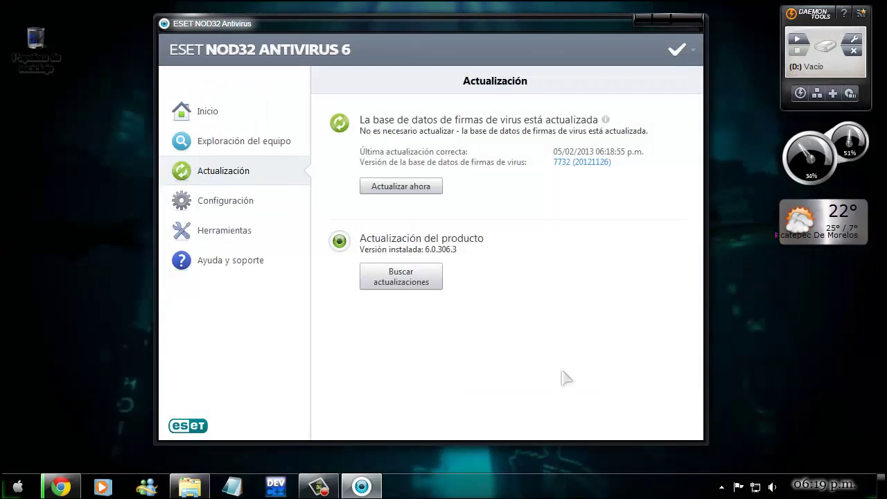
- Close the ESET NOD32 Antivirus window and reopen it from the notification area
left_click(693, 25)
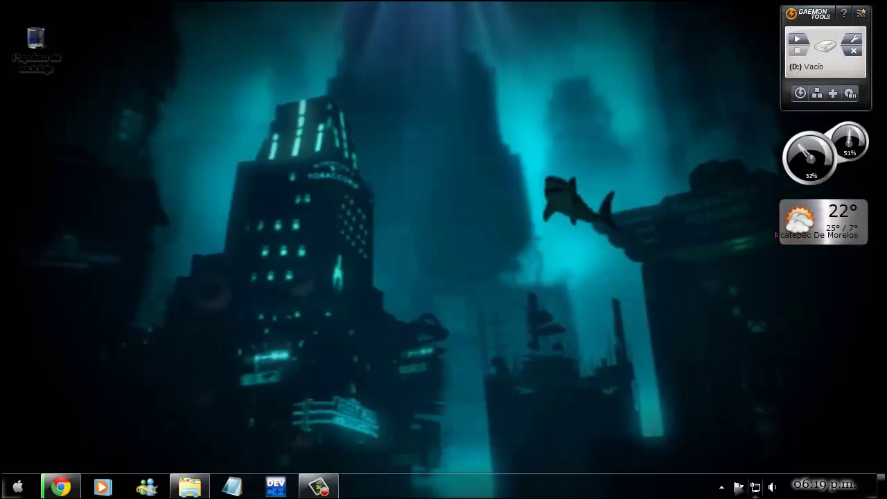
left_click(721, 488)
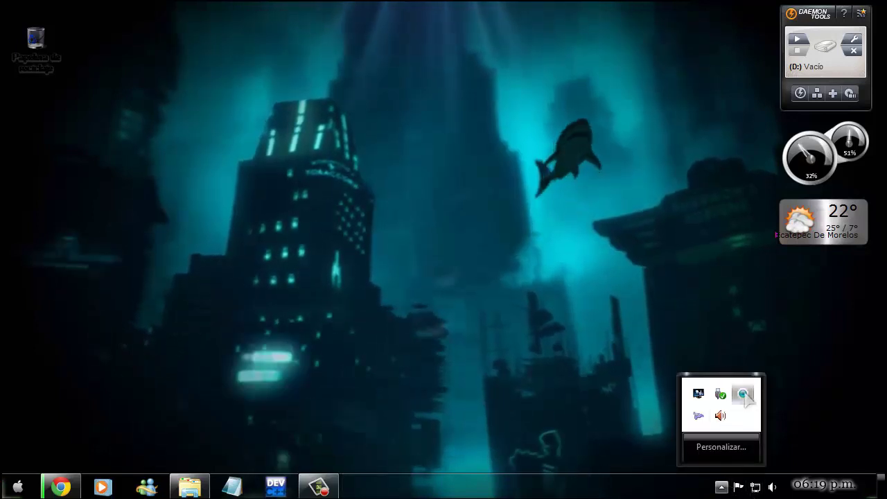
left_click(742, 393)
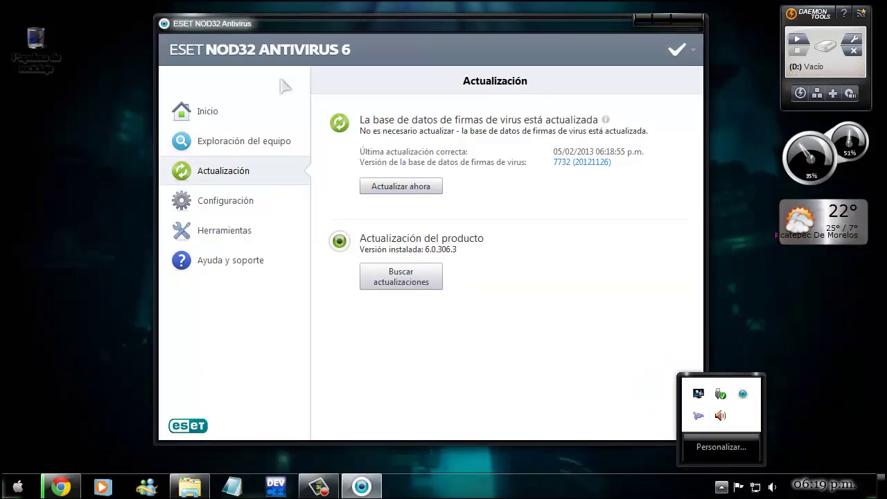